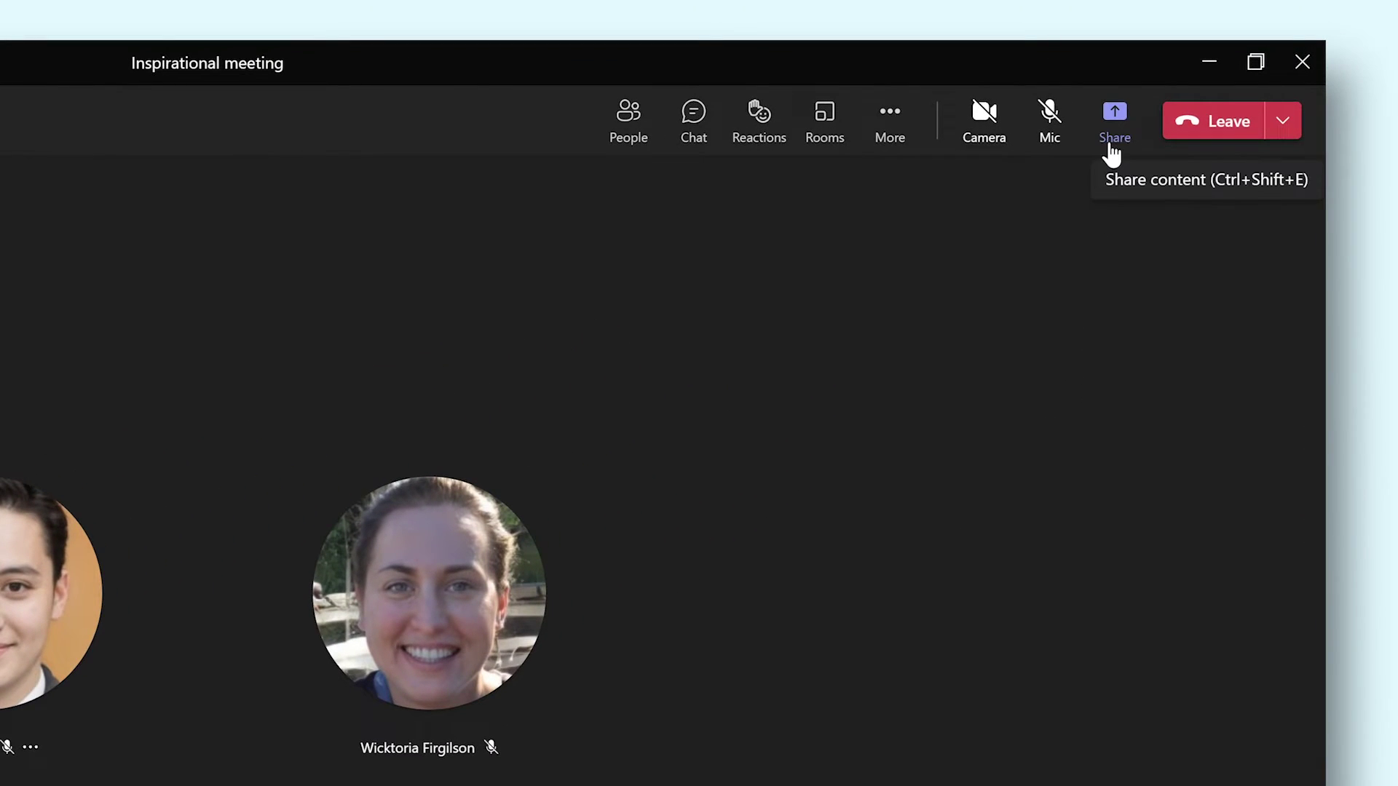
Share a presentation file from this computer through PowerPoint Live.
left_click(1114, 123)
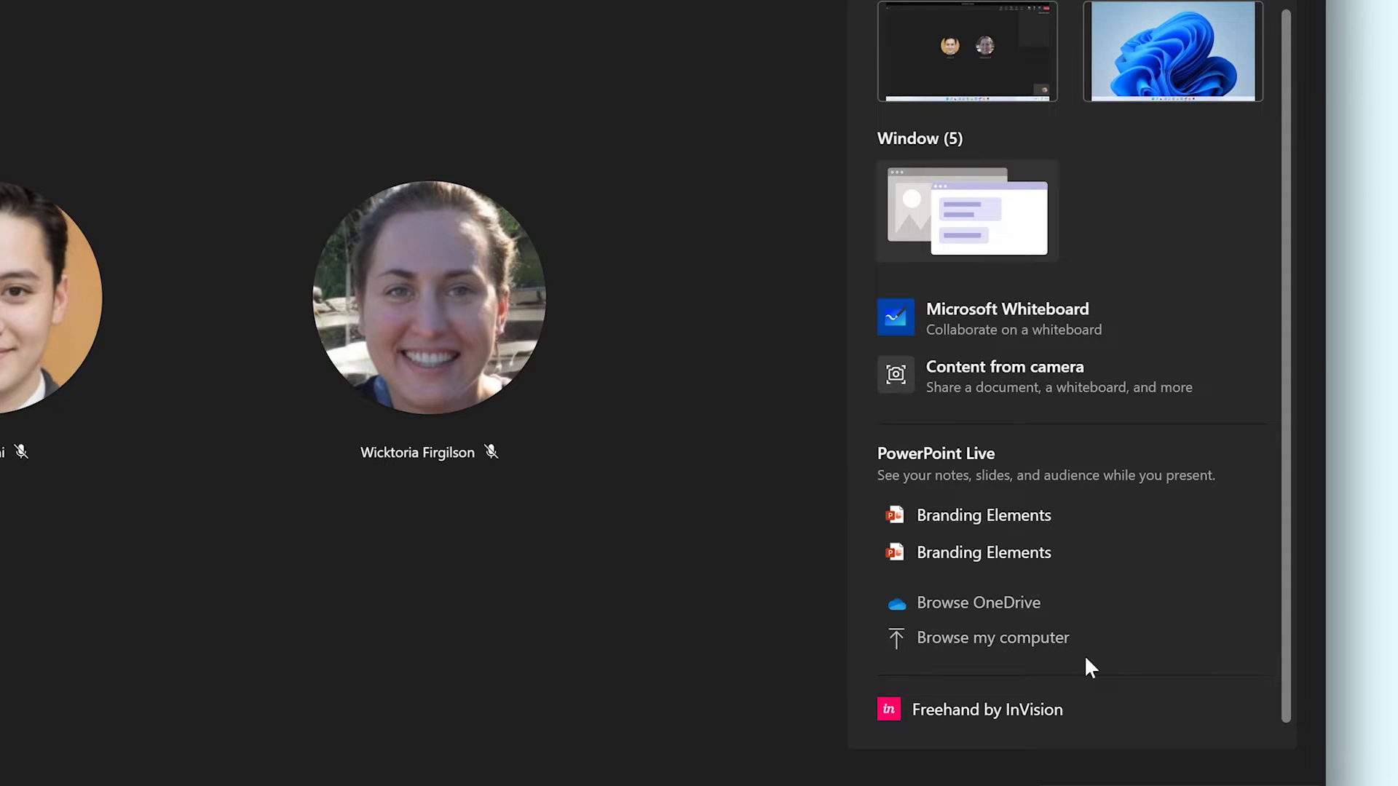
left_click(1085, 644)
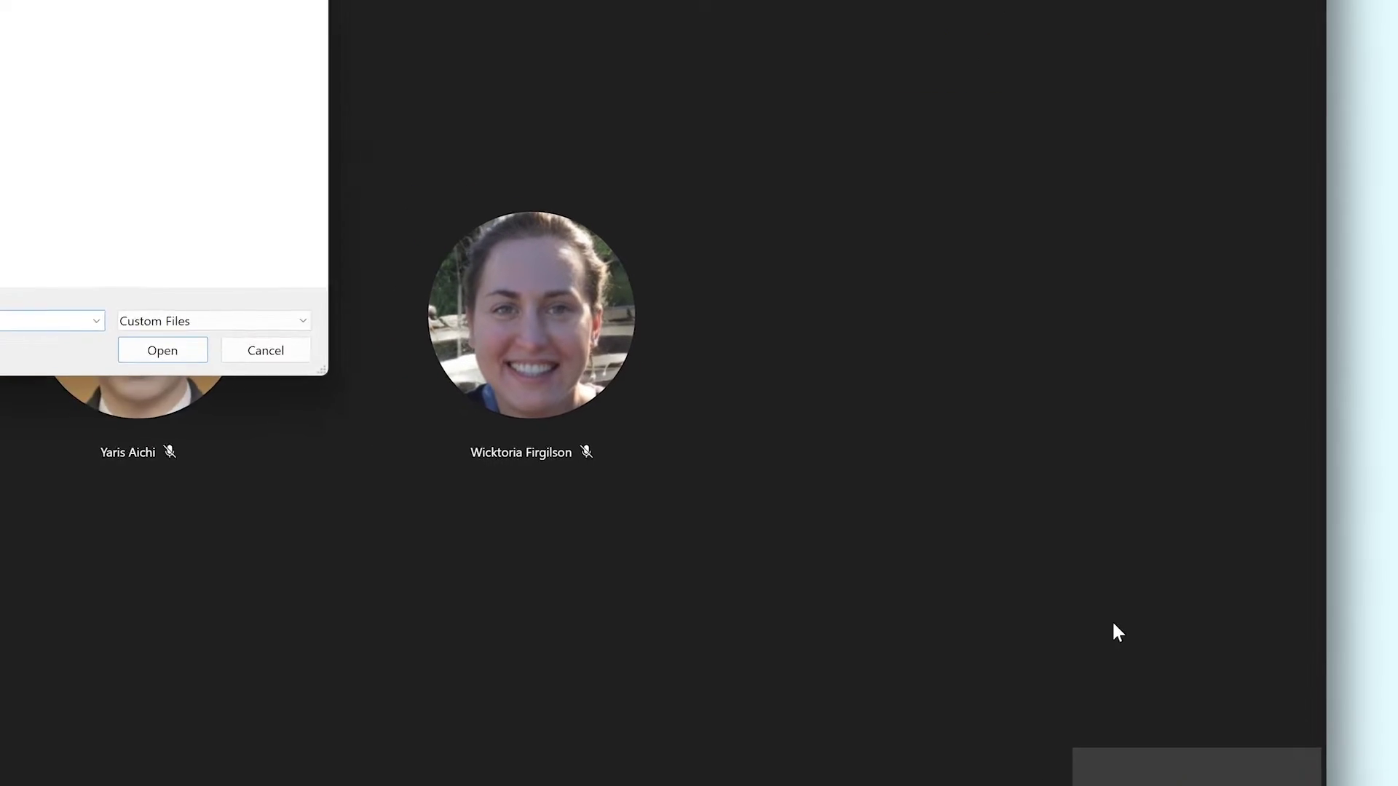
double_click(134, 117)
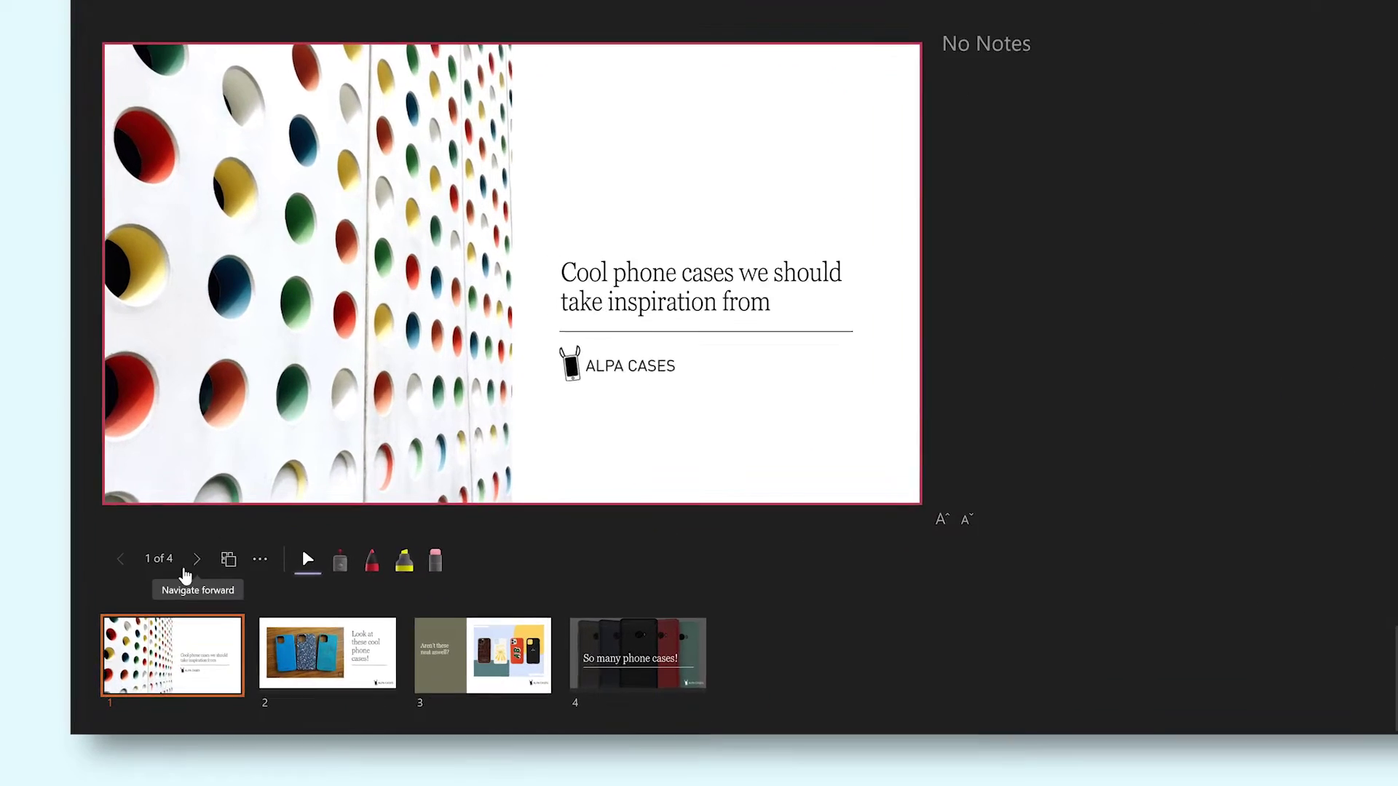
Step through all four slides with the arrows and thumbnails, ending back on slide 1.
left_click(173, 584)
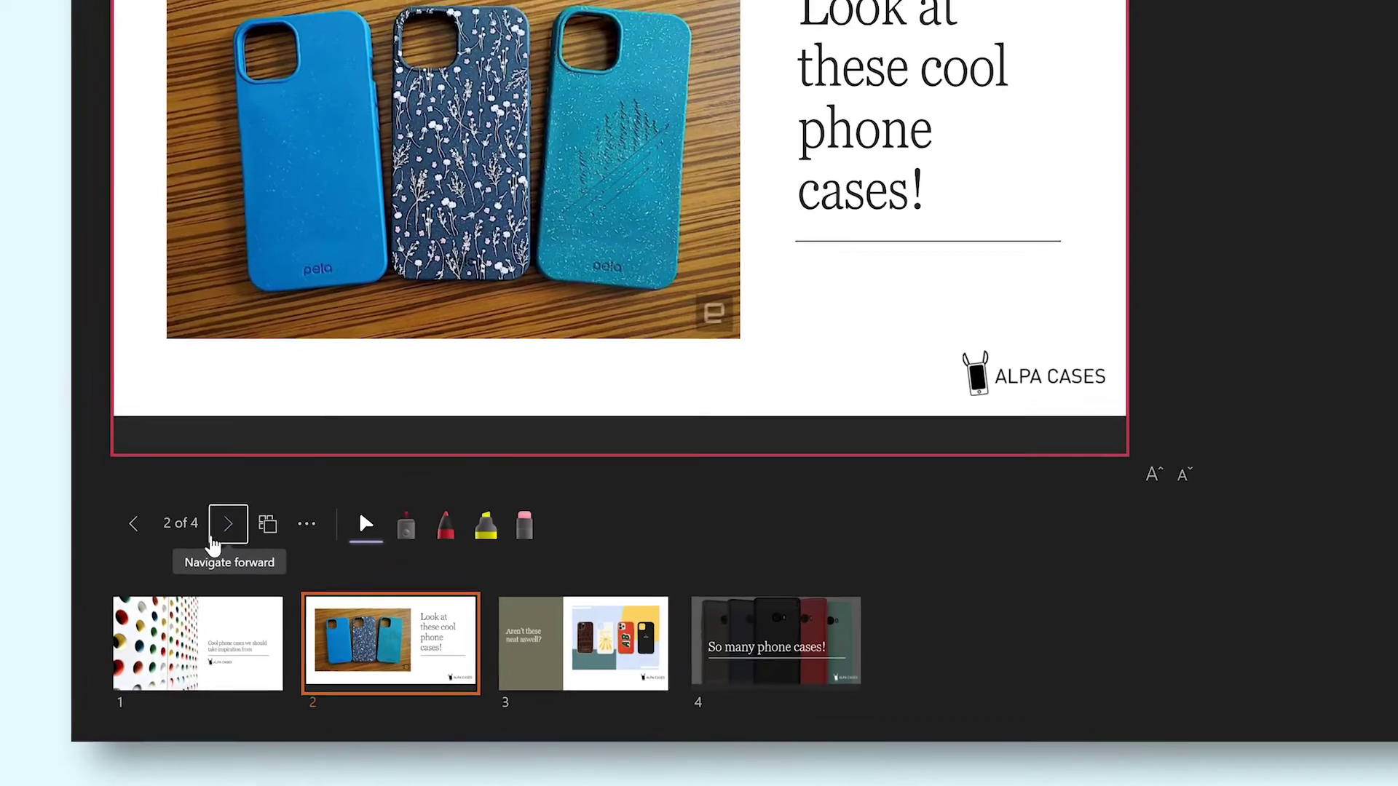
left_click(234, 516)
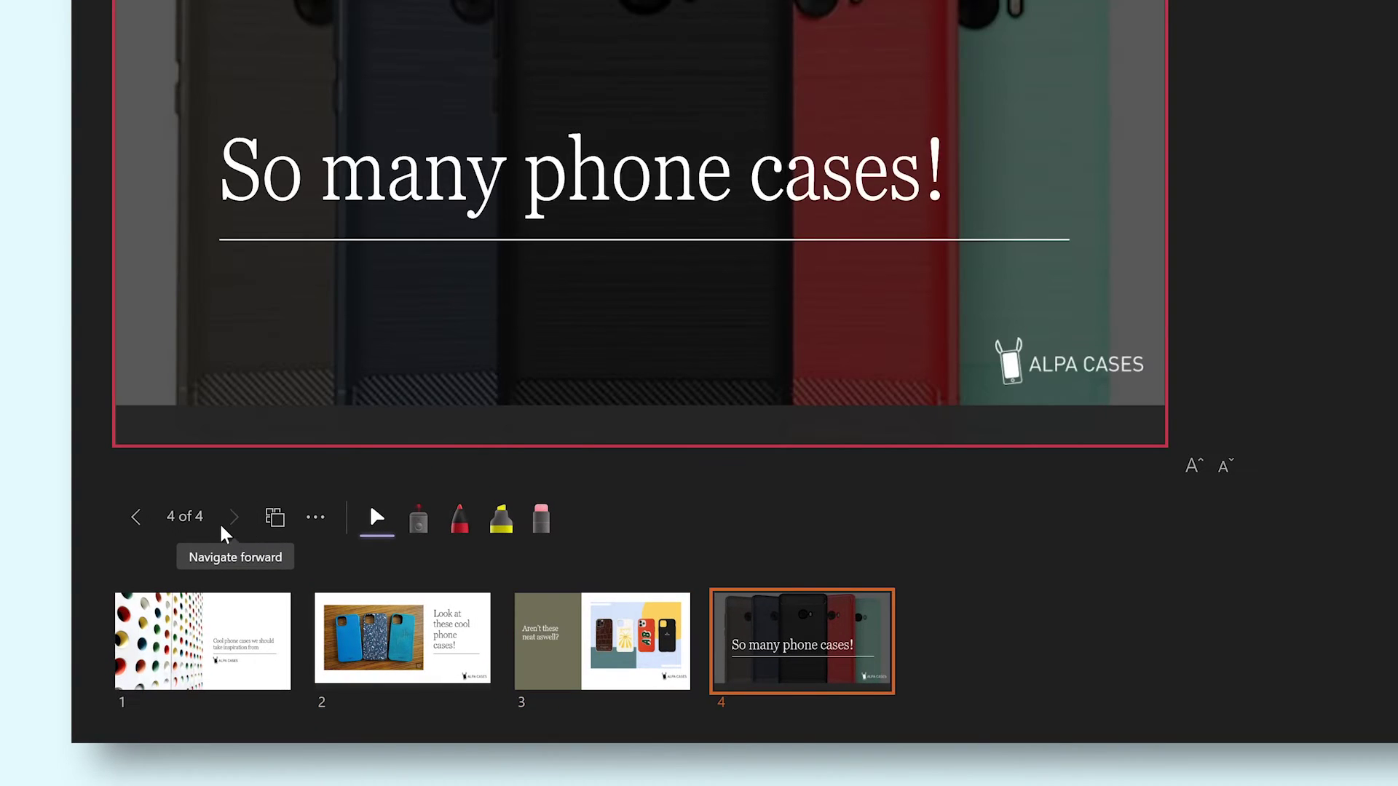
left_click(135, 517)
left_click(136, 517)
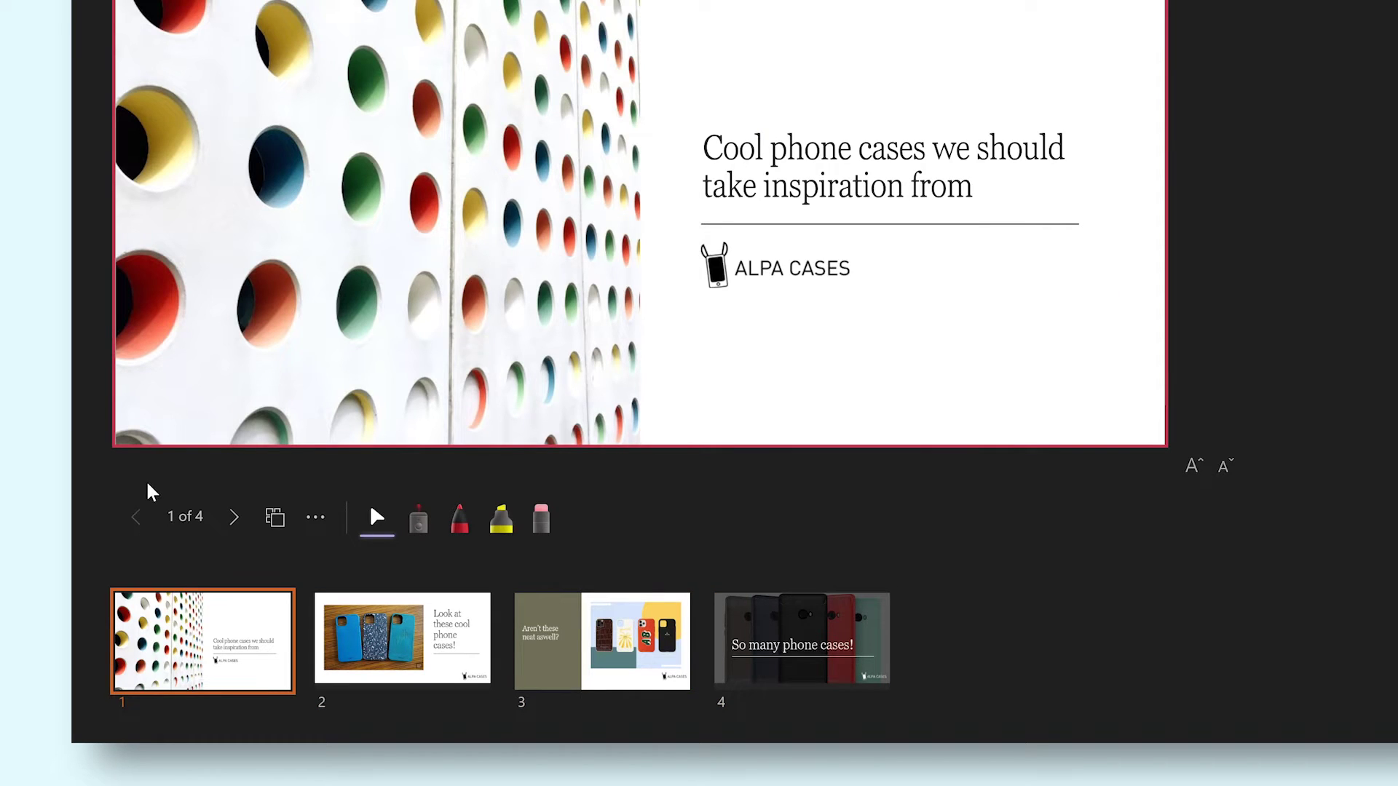
left_click(549, 674)
left_click(415, 650)
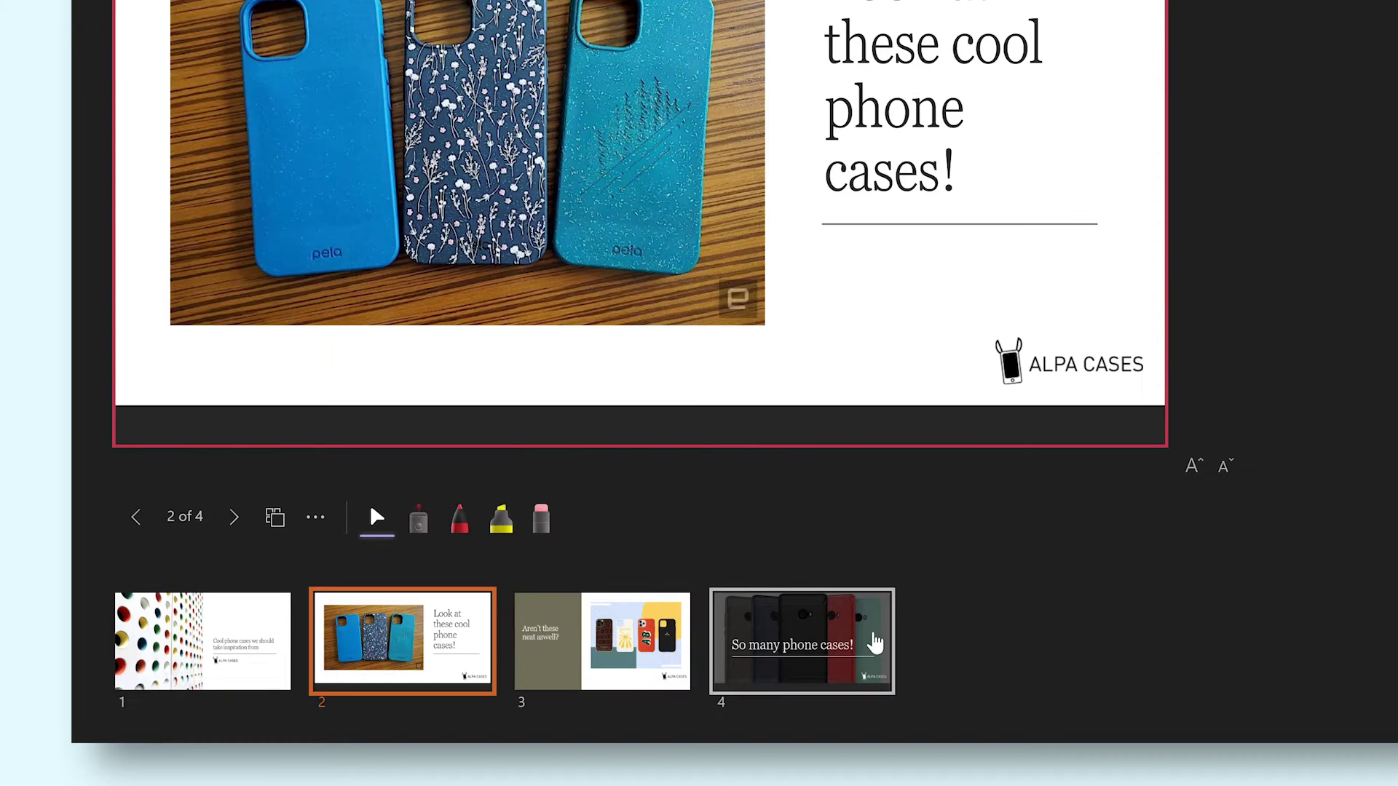
left_click(875, 641)
left_click(202, 640)
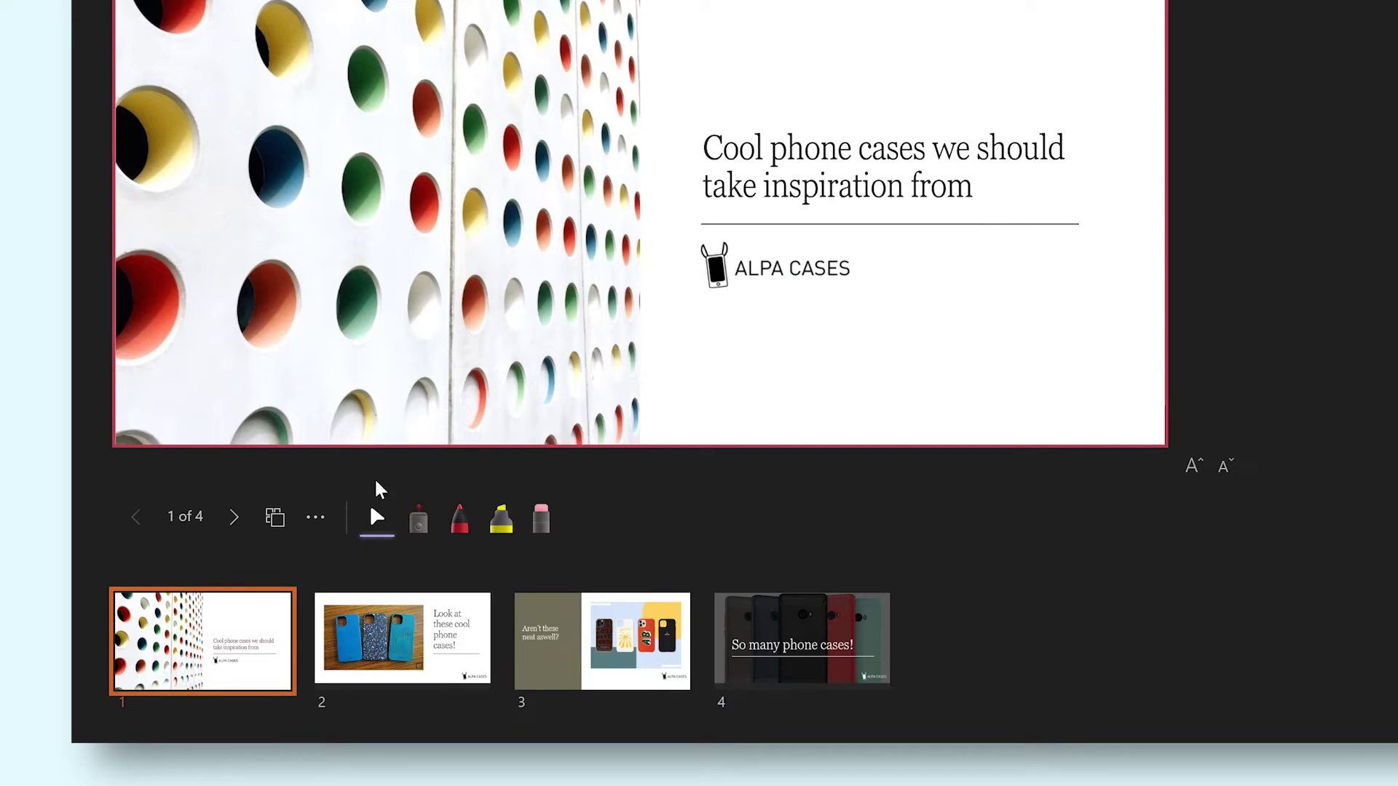
View all slides in Grid view, then close it to return to slide 1.
left_click(275, 522)
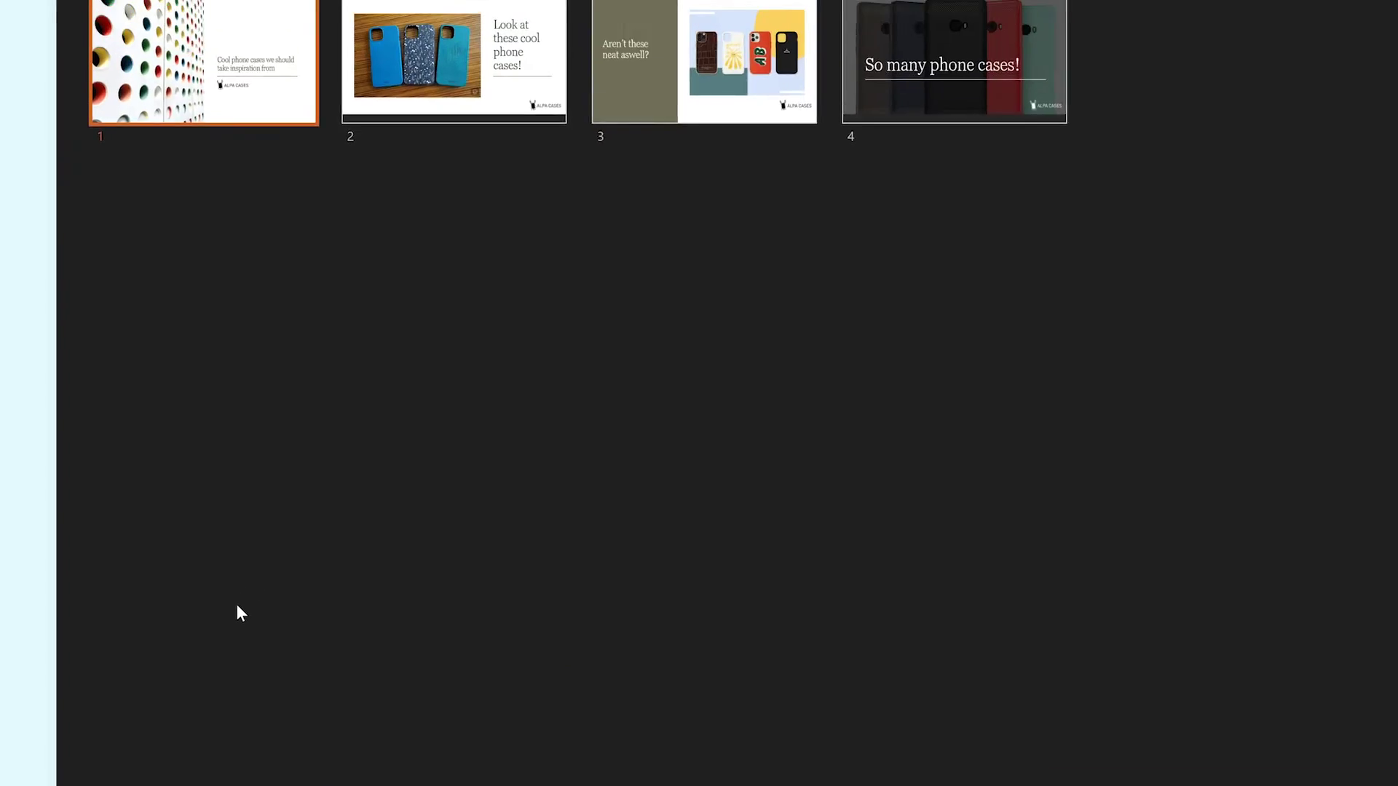
left_click(1334, 146)
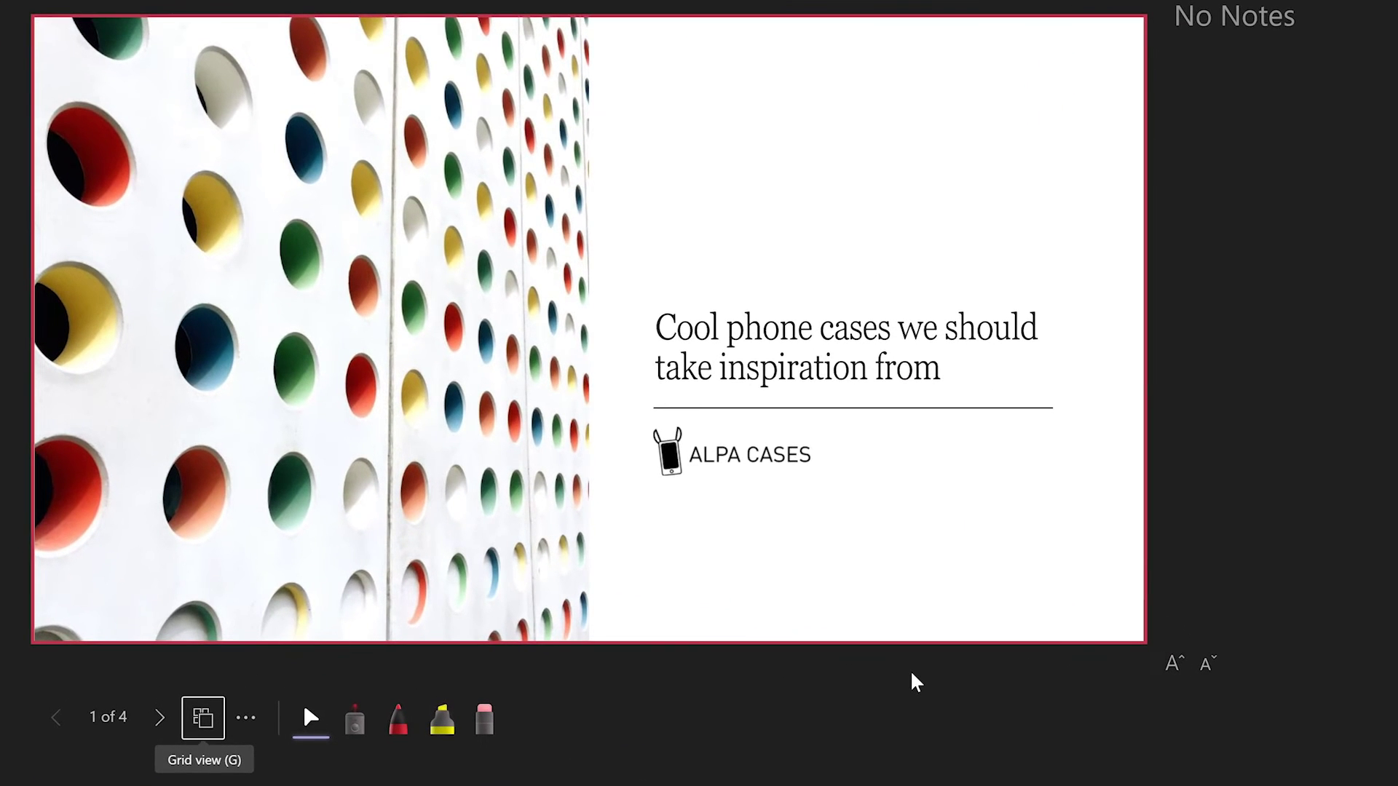
left_click(360, 719)
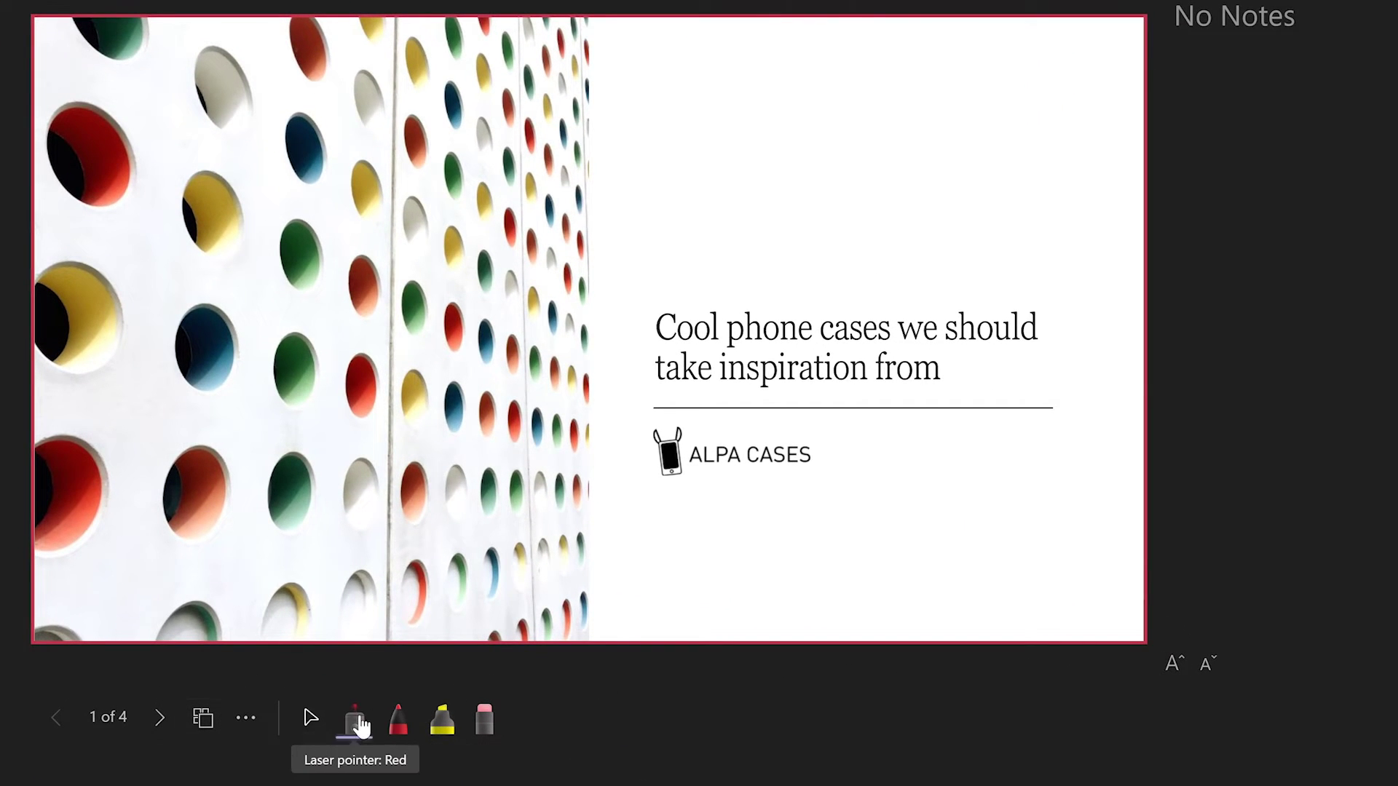
mouse_move(888, 470)
left_mouse_down()
mouse_move(906, 237)
mouse_move(568, 306)
mouse_move(1131, 464)
left_mouse_up()
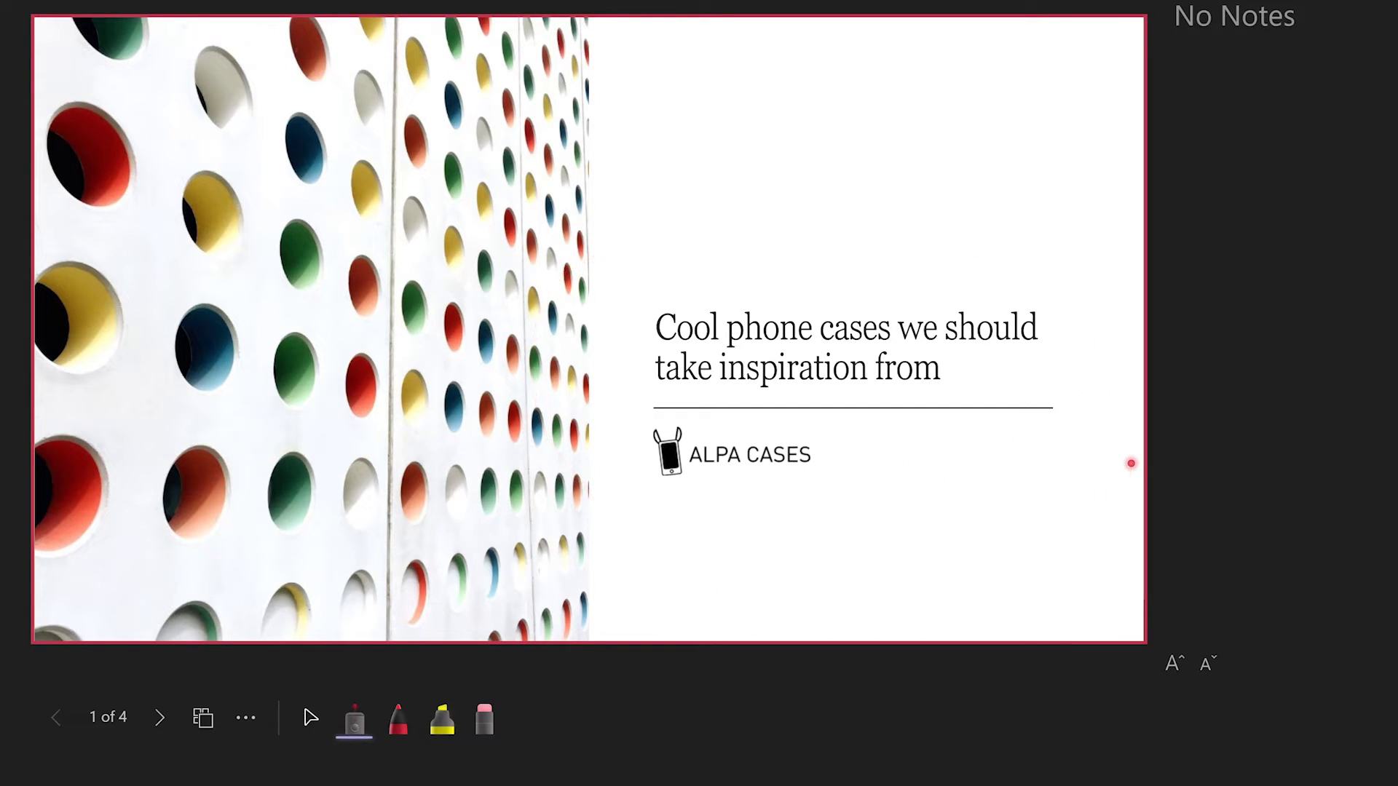
left_click(398, 719)
left_click_drag(865, 492, 869, 528)
mouse_move(894, 481)
left_mouse_down()
mouse_move(894, 524)
mouse_move(893, 504)
left_mouse_up()
left_click_drag(924, 498, 925, 527)
left_click(915, 470)
left_click_drag(940, 463, 937, 498)
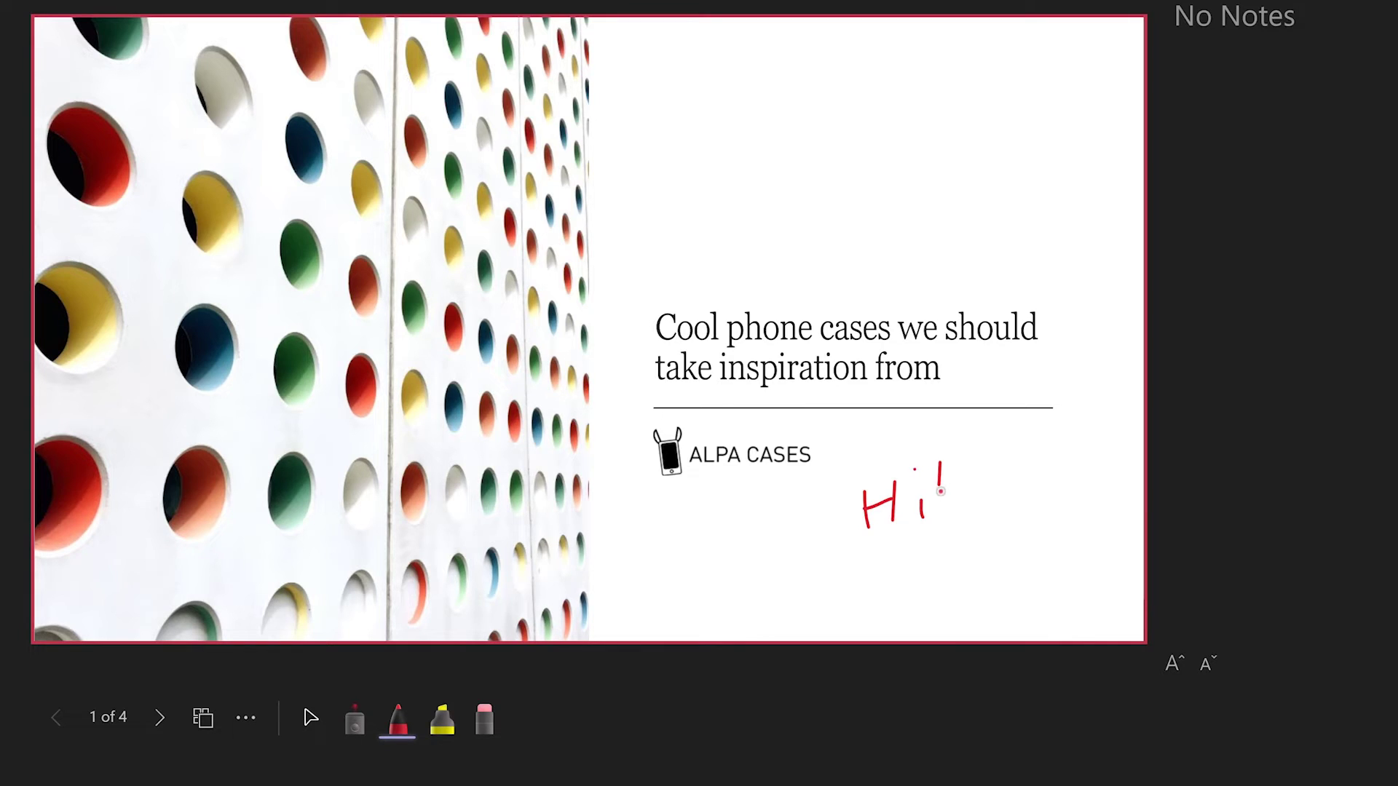
left_click(939, 513)
left_click(442, 719)
mouse_move(660, 327)
left_mouse_down()
mouse_move(1033, 330)
mouse_move(682, 369)
mouse_move(959, 369)
left_mouse_up()
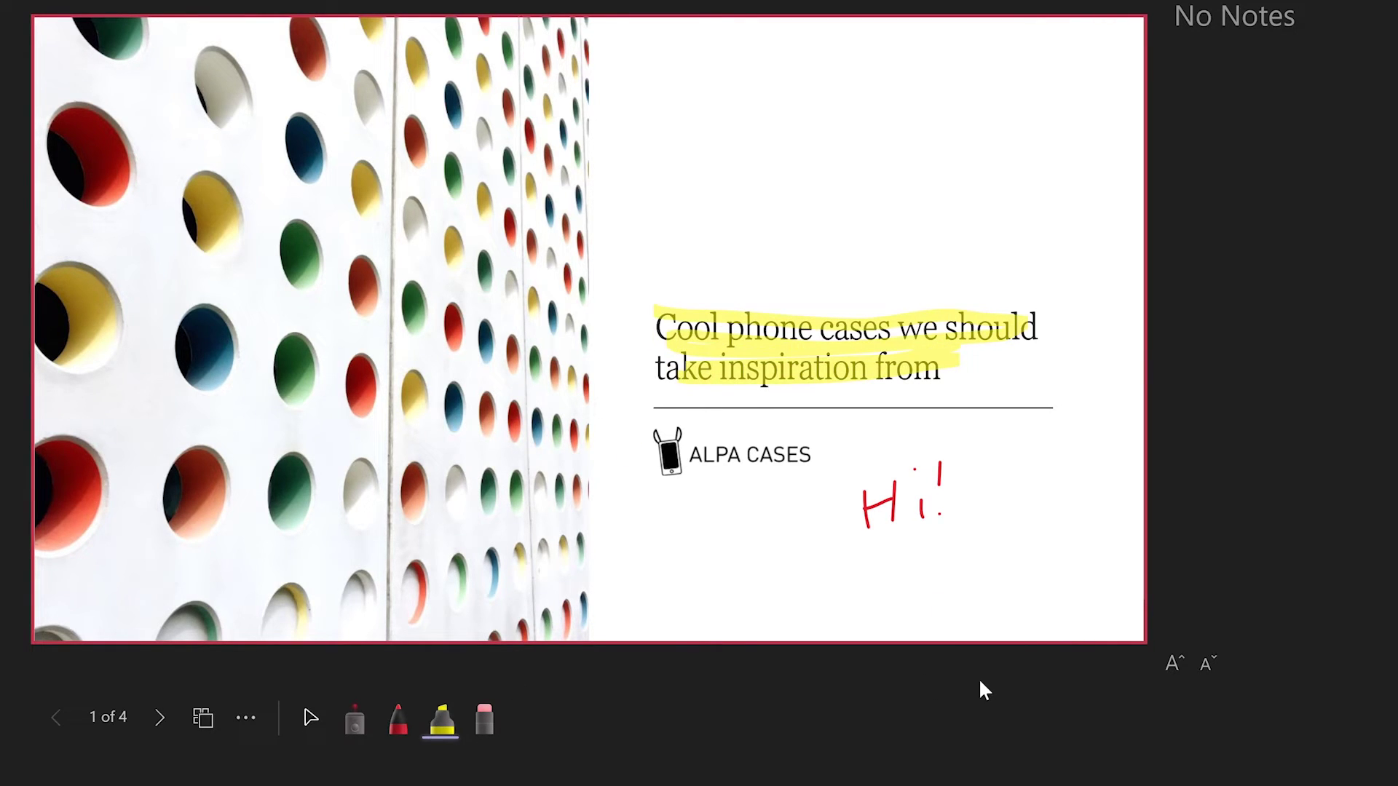
left_click(484, 720)
left_click(797, 328)
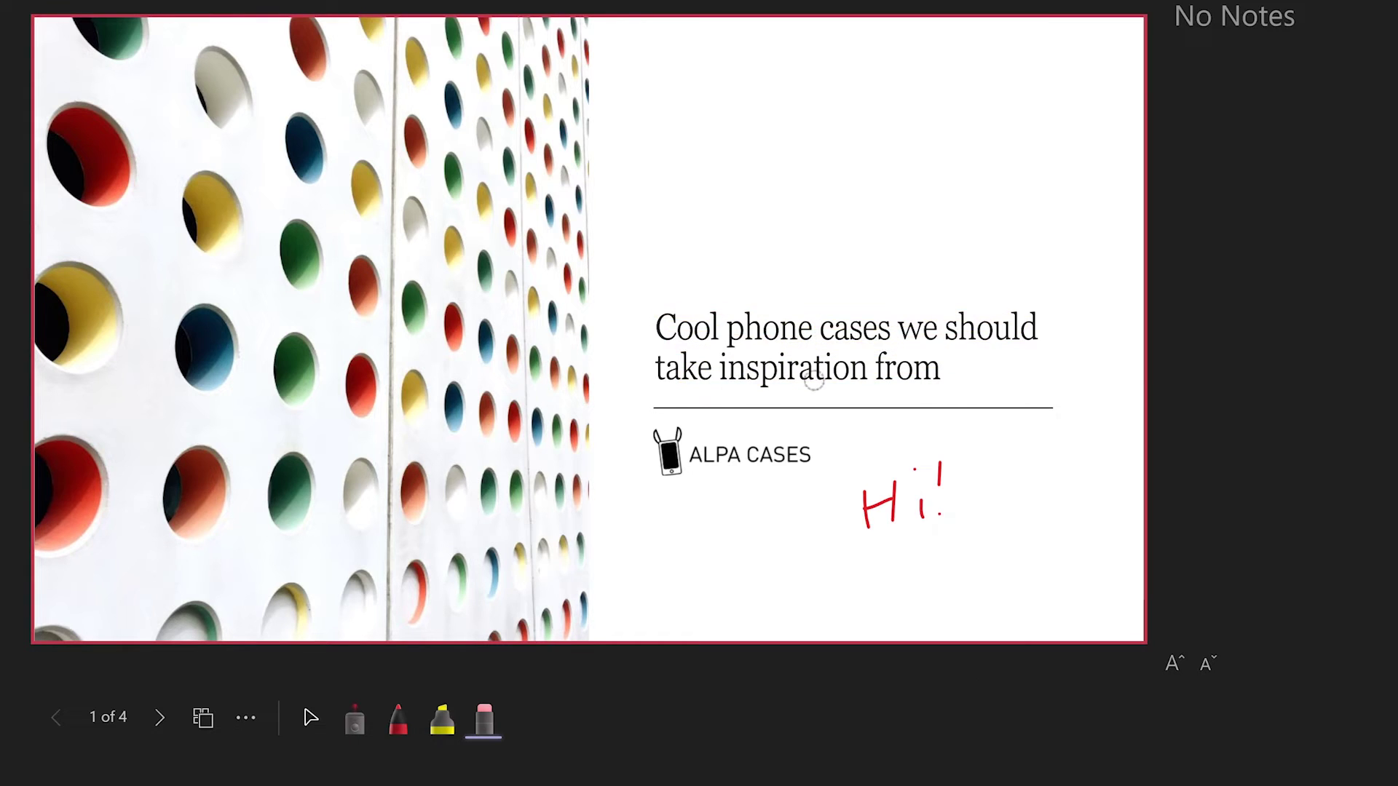
left_click(868, 505)
left_click(912, 486)
left_click(920, 534)
left_click(937, 525)
left_click(937, 469)
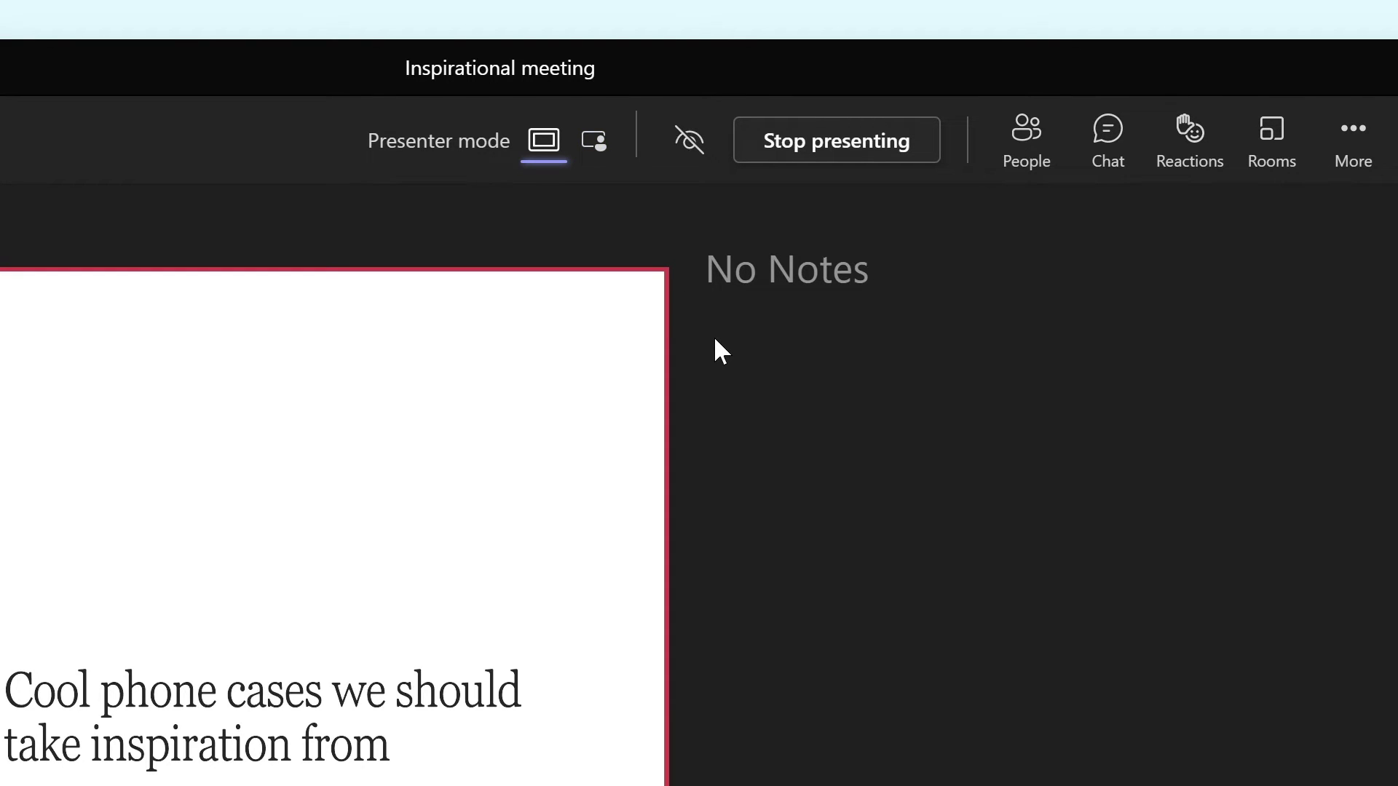
left_click(688, 142)
left_click(688, 145)
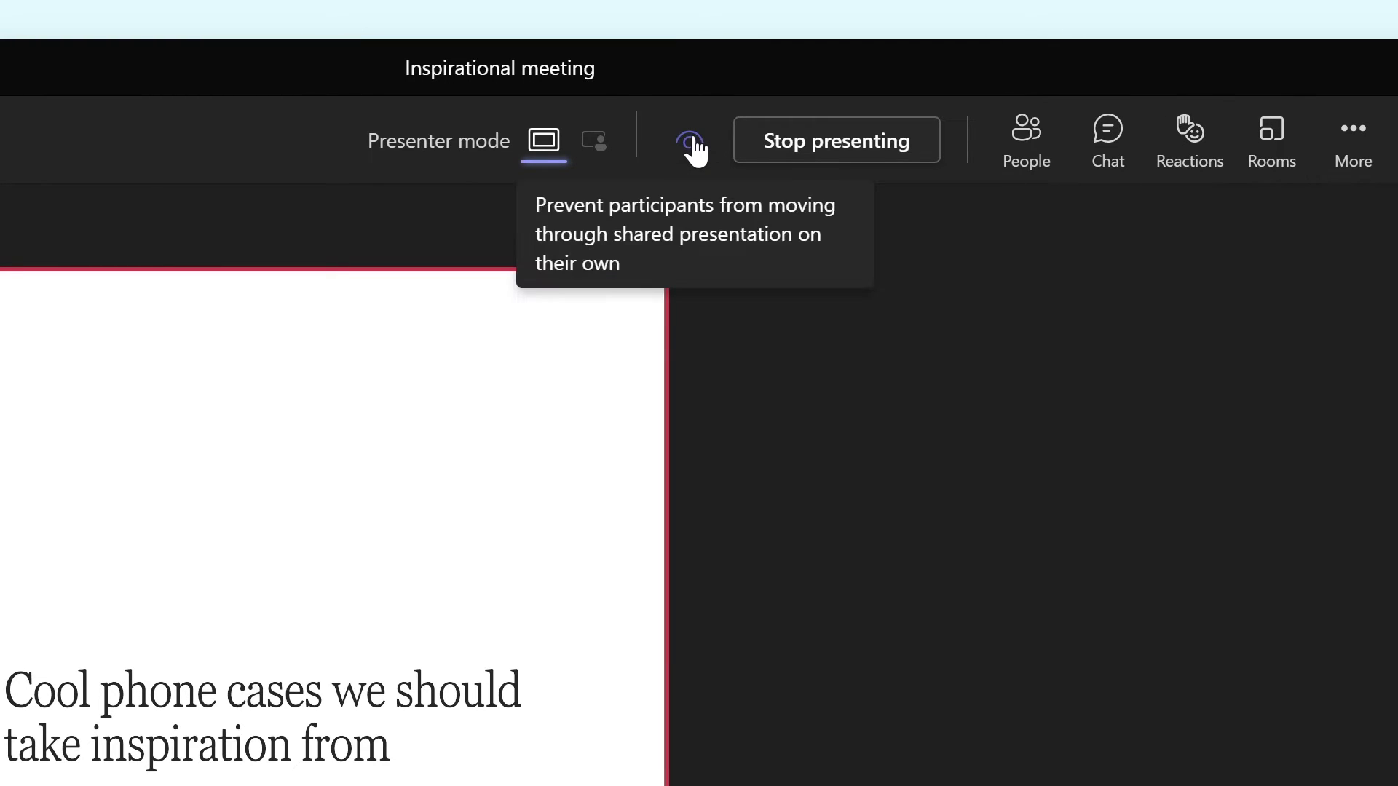
left_click(690, 142)
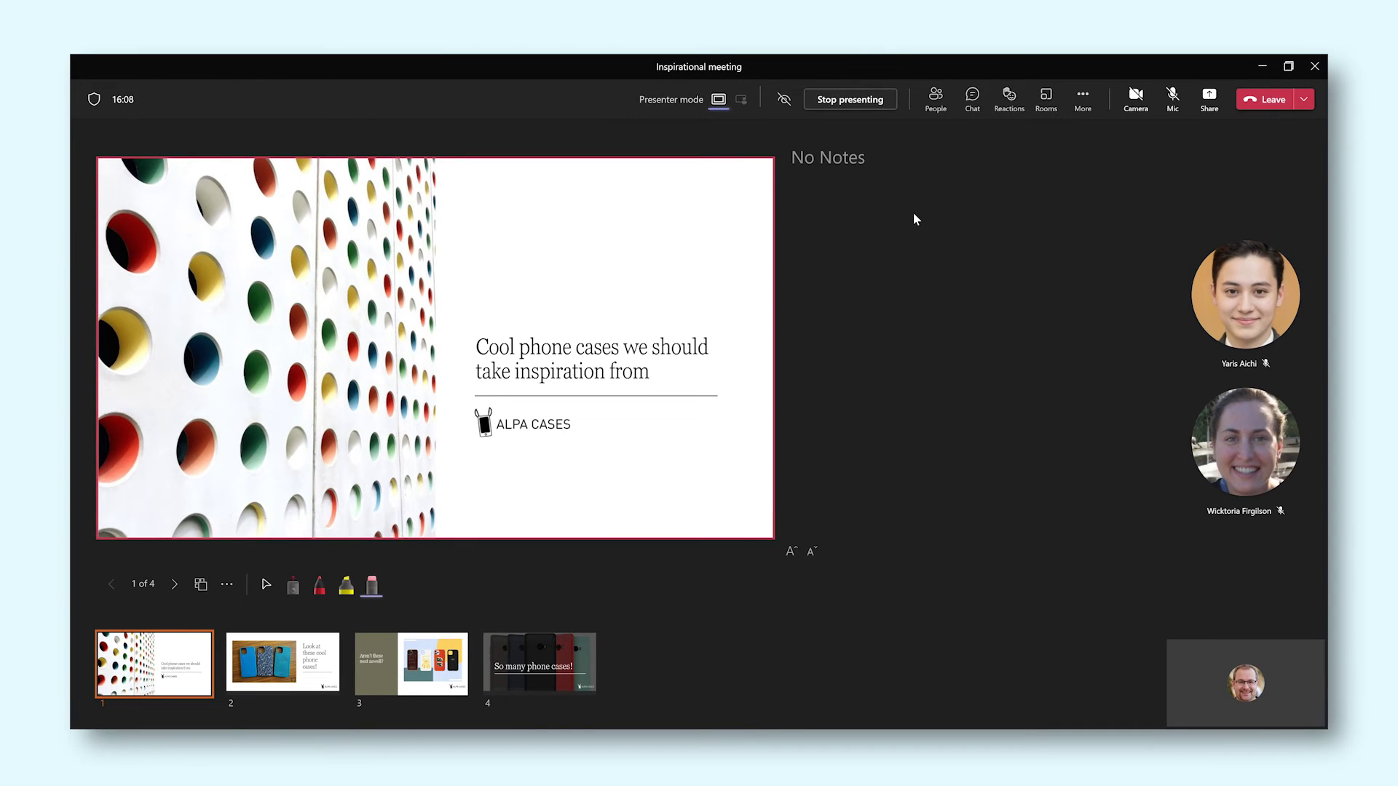
Show the Participants panel listing the three attendees, then close it.
left_click(936, 99)
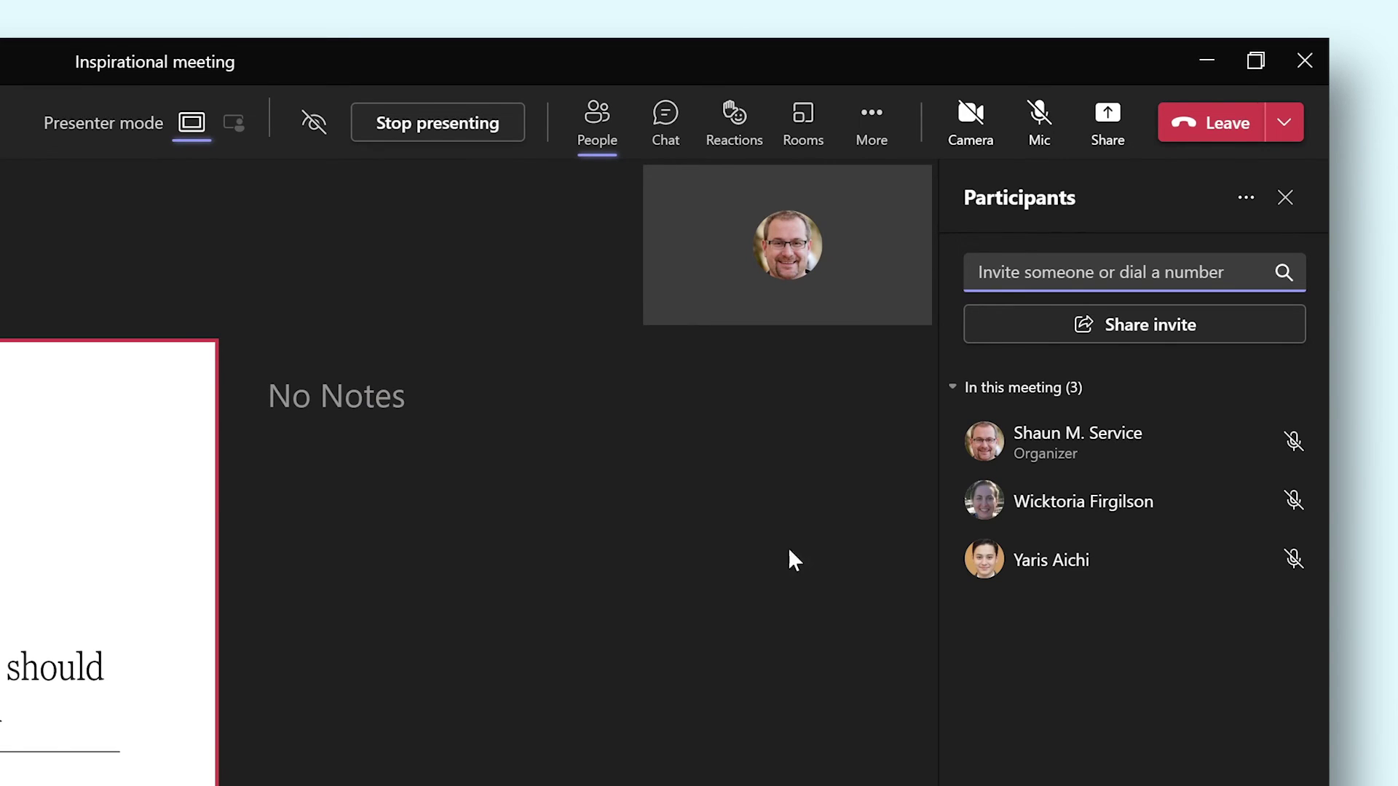
left_click(1285, 197)
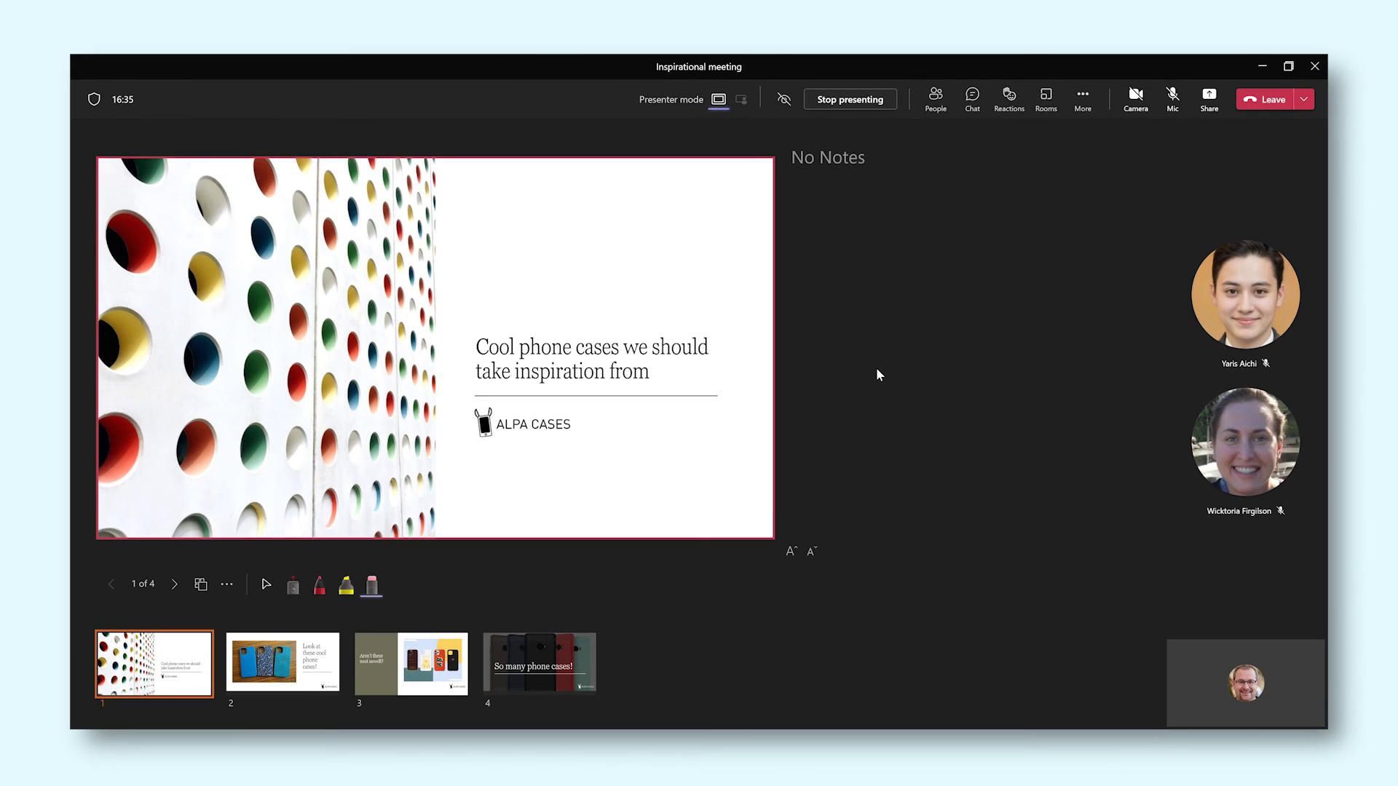